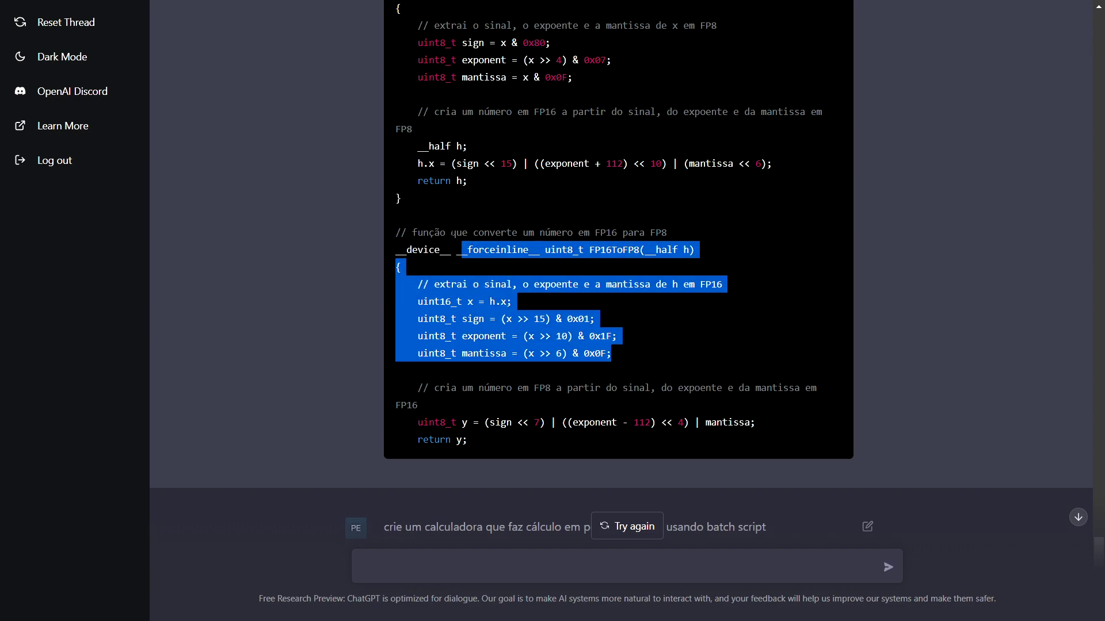
Step: Examine the FP8-to-FP16 and FP16-to-FP8 conversion functions in the generated CUDA C++ code
drag(403, 275, 473, 233)
click(740, 379)
drag(665, 367, 506, 277)
click(507, 270)
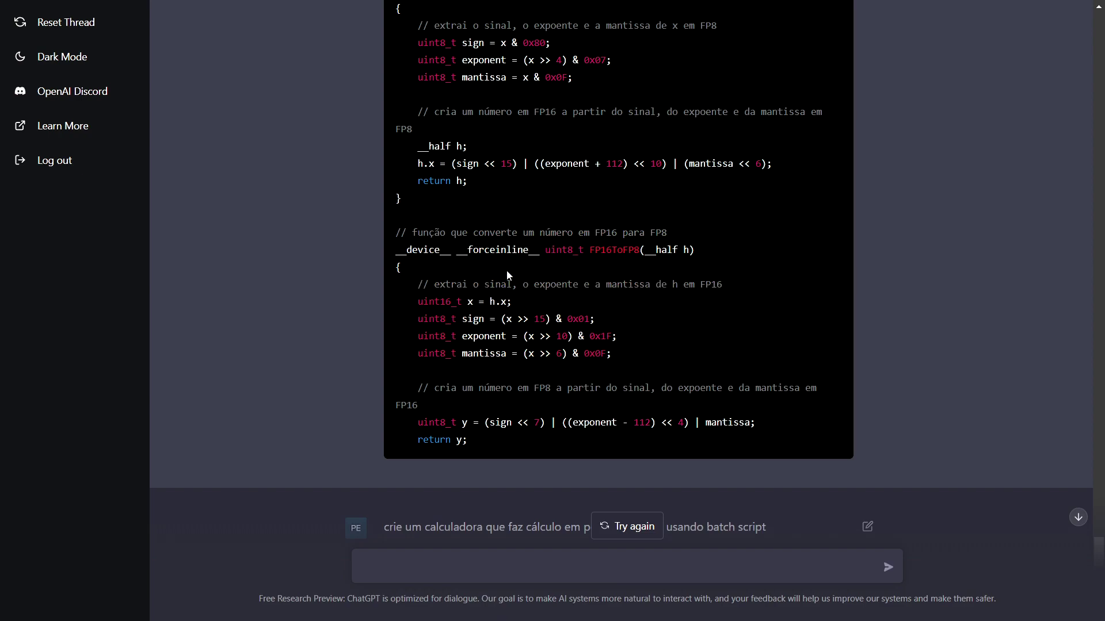
drag(452, 233, 713, 399)
click(712, 398)
click(493, 296)
drag(601, 340, 733, 371)
click(733, 374)
drag(516, 302, 623, 354)
click(695, 364)
scroll(695, 366, up, 1)
scroll(695, 369, up, 5)
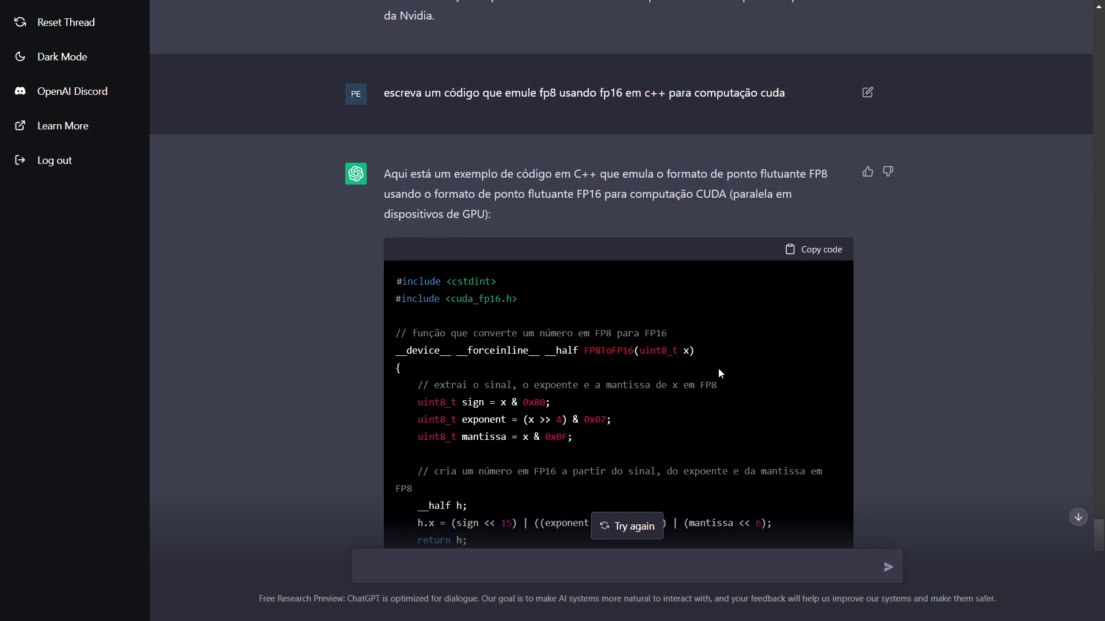
Step: Send the prompt "qual seria a melhor analogia para o desenho da mão que se desenha quando se trate de inteligencia artificial?"
scroll(718, 367, down, 15)
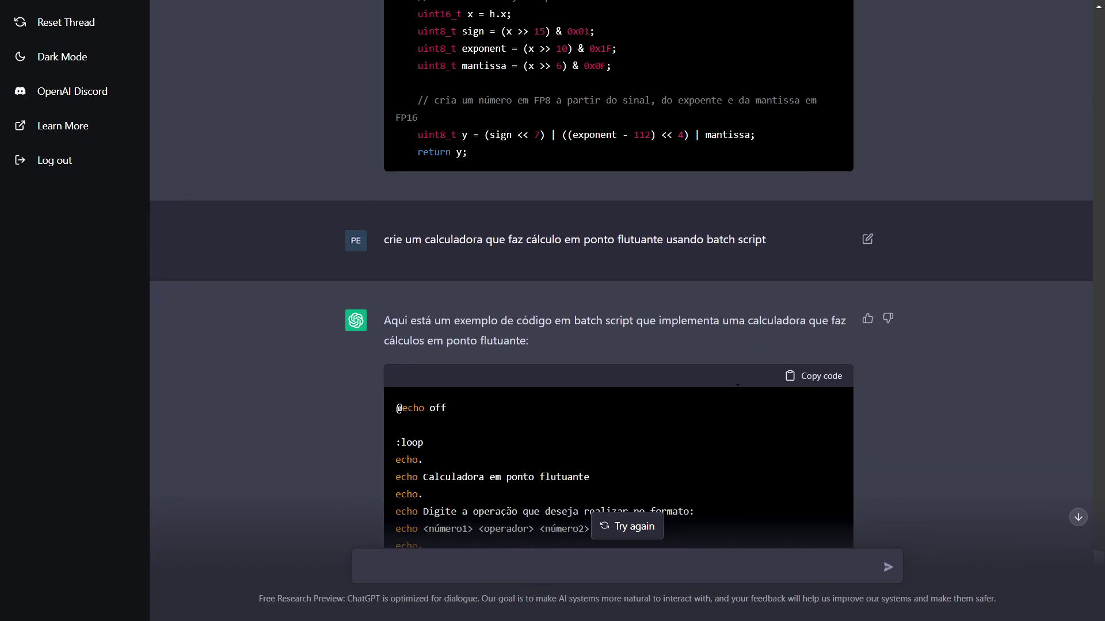
scroll(737, 389, down, 3)
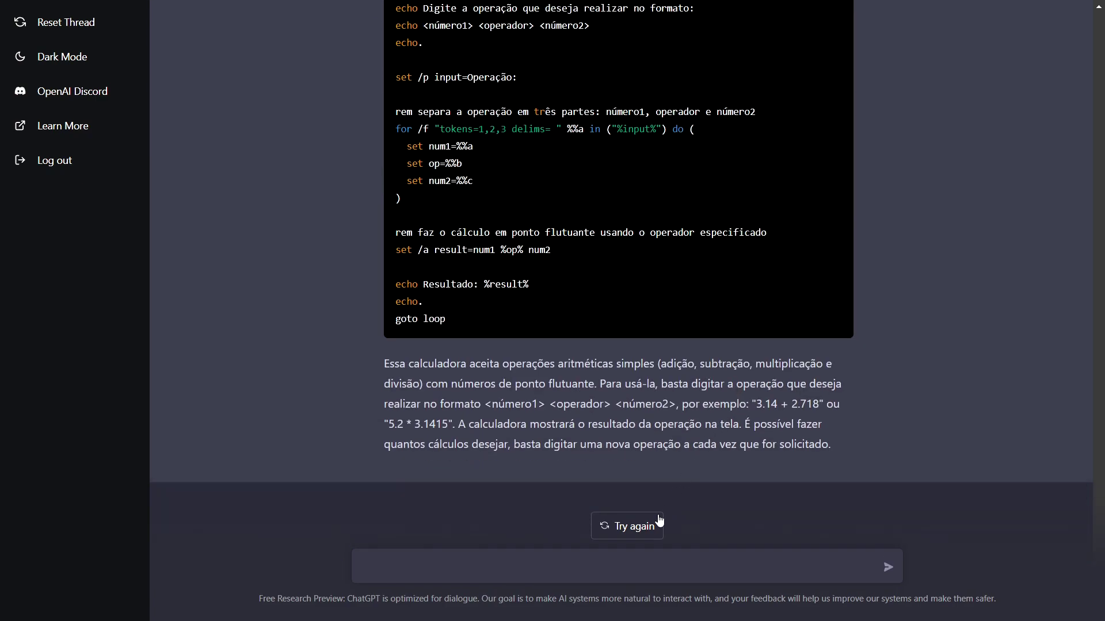
click(634, 562)
text(qual seria a melhor analogia par)
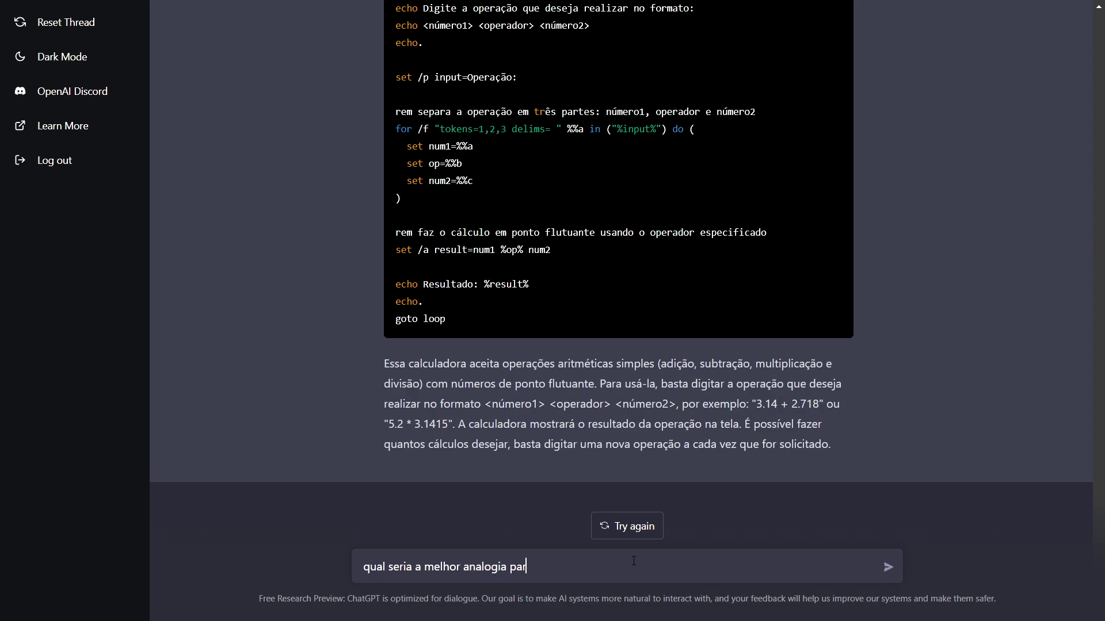
text(a o desenho da mão que)
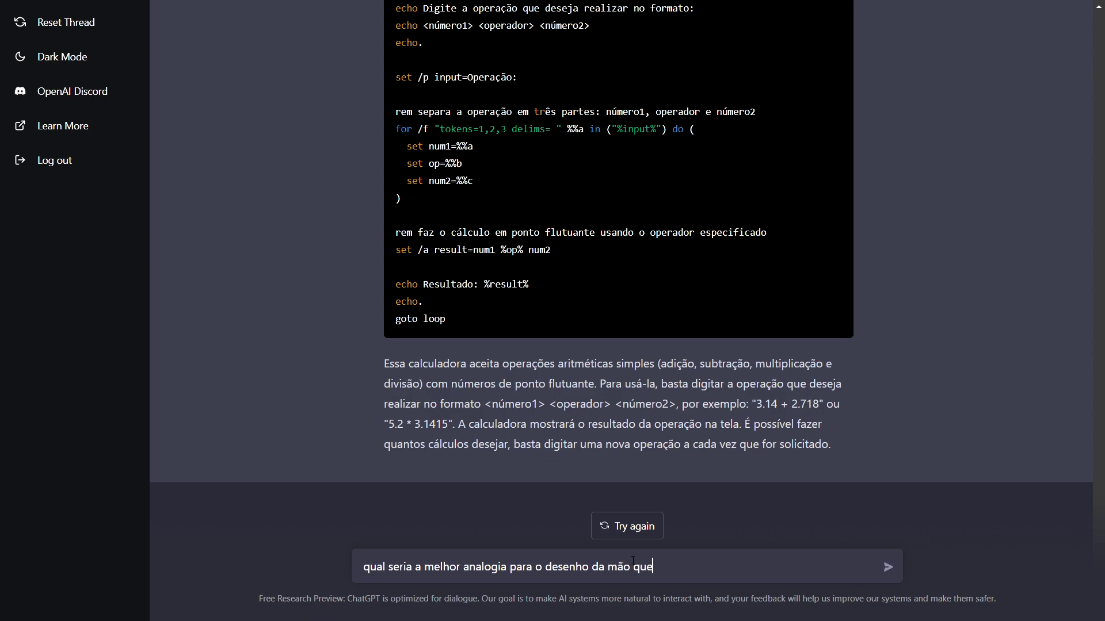
text( se desen)
text(ha)
text( em rela)
key(BackSpace)
key(BackSpace)
key(BackSpace)
key(BackSpace)
key(BackSpace)
key(BackSpace)
key(BackSpace)
key(BackSpace)
text(quando )
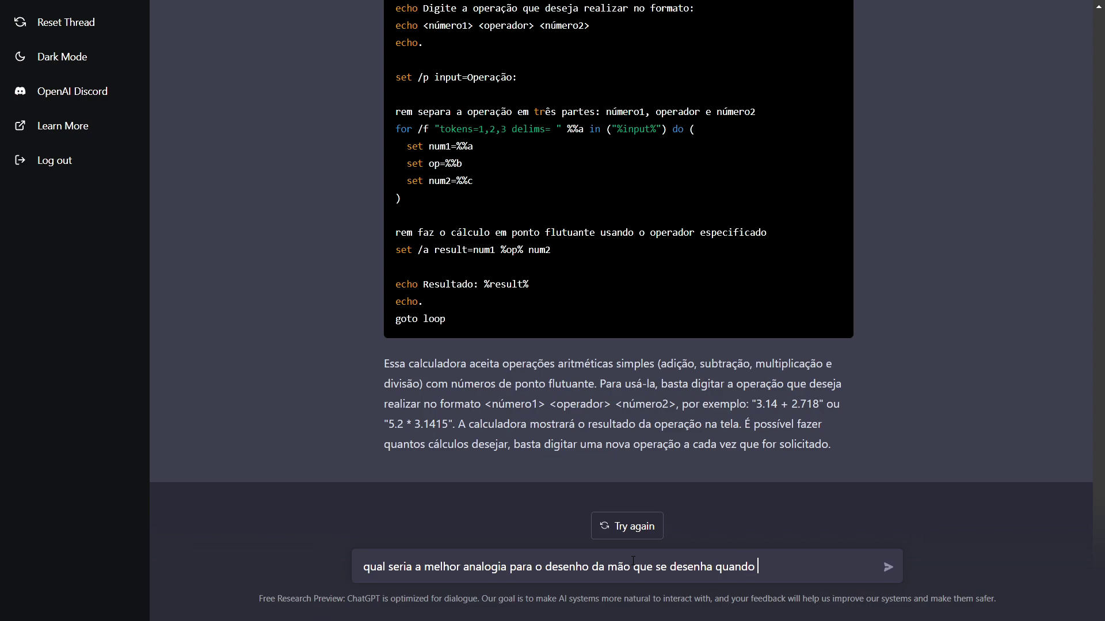
text(se trate de inteligenci)
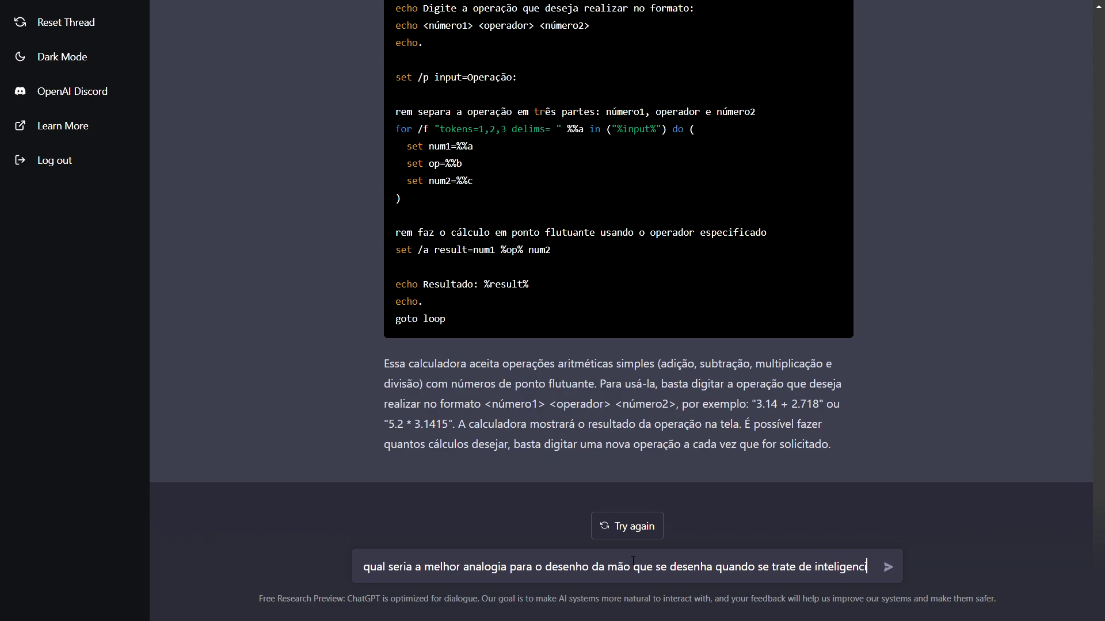
text(a artificial?)
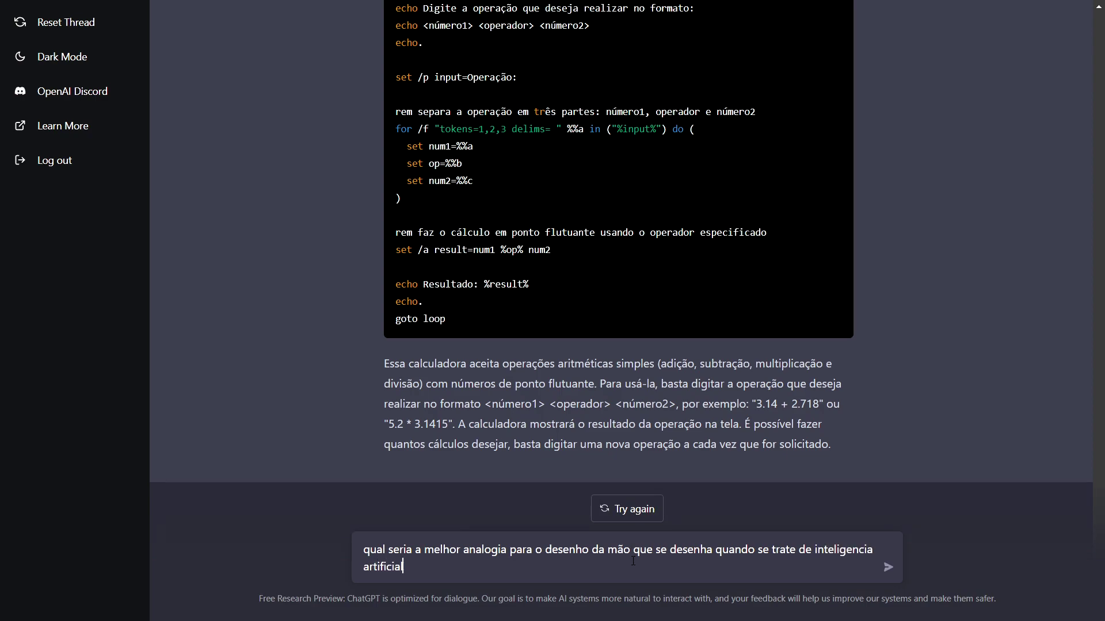
key(Return)
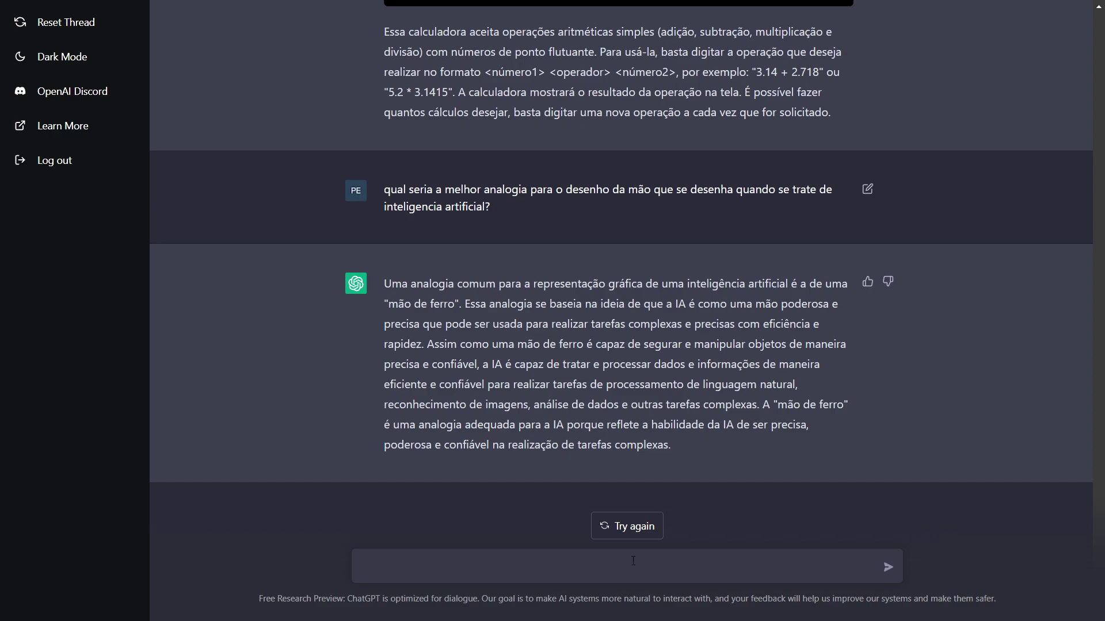
Step: Read through the answer about the analogy for artificial intelligence, focusing on its second half
drag(706, 425, 743, 460)
drag(553, 364, 753, 475)
click(524, 353)
drag(520, 365, 751, 450)
click(752, 451)
drag(575, 364, 785, 439)
click(784, 438)
drag(575, 364, 768, 455)
click(806, 470)
drag(685, 344, 760, 403)
click(841, 436)
double_click(669, 364)
click(856, 442)
scroll(803, 434, up, 5)
scroll(801, 429, down, 5)
drag(587, 344, 804, 451)
drag(604, 384, 826, 456)
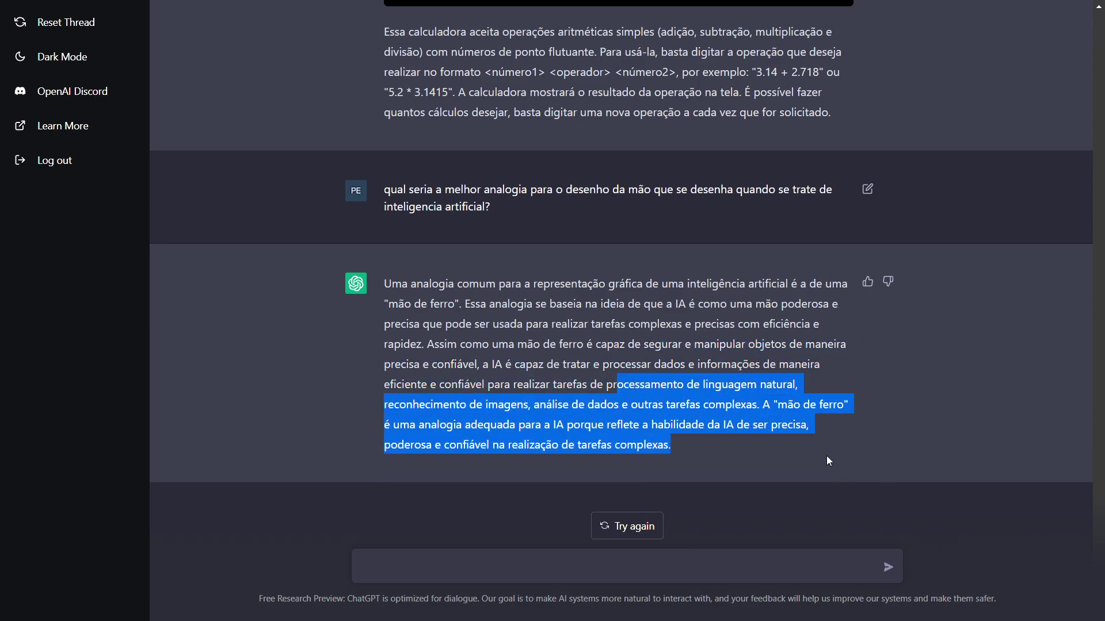
click(830, 457)
scroll(834, 458, up, 3)
scroll(834, 458, down, 3)
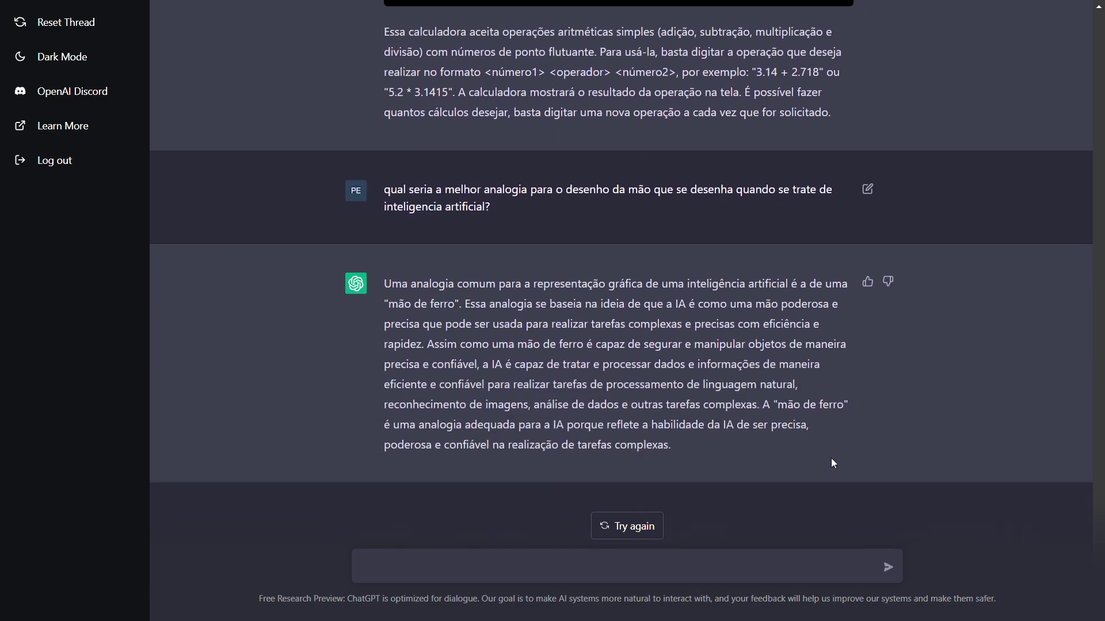
Step: Send the prompt "cria um program em python para fazer multiplicação de matrizes usando uma gpu"
click(633, 564)
text(c)
text(cria )
text(um pg)
key(BackSpace)
text(ogr)
key(BackSpace)
key(BackSpace)
key(BackSpace)
text(rogram em python)
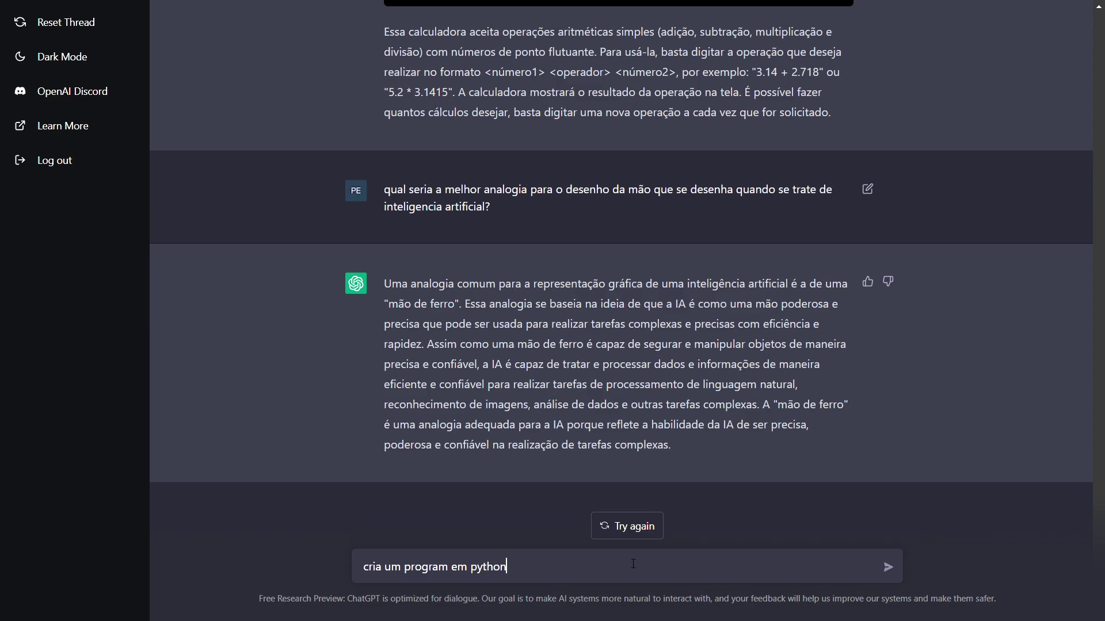
text( para fazer multiplicação de matr)
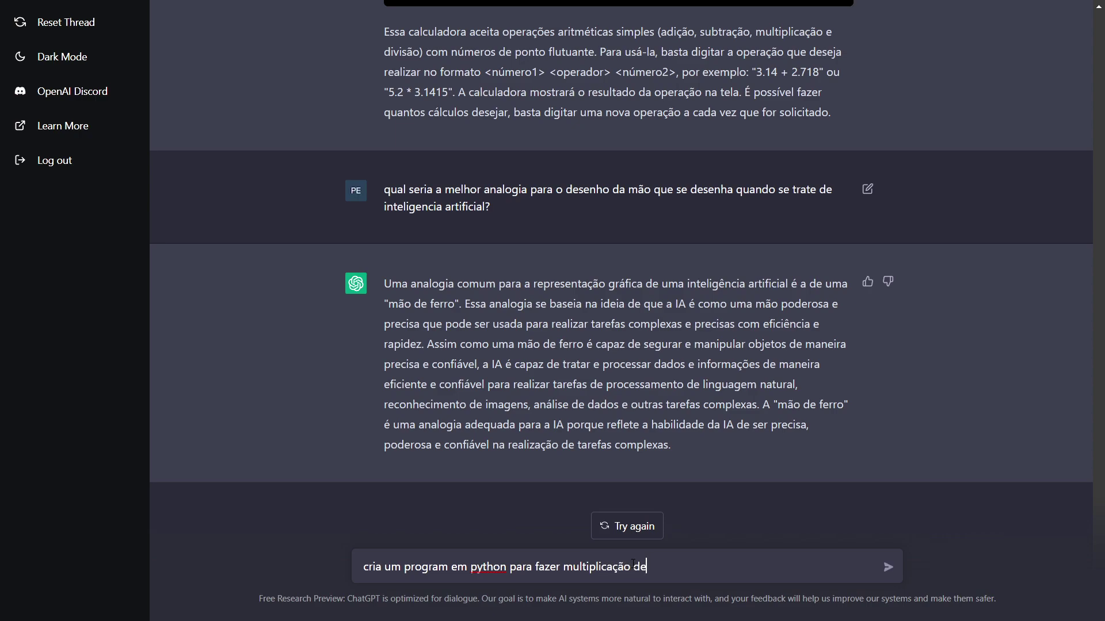
text(izes usando uma gpu)
key(Return)
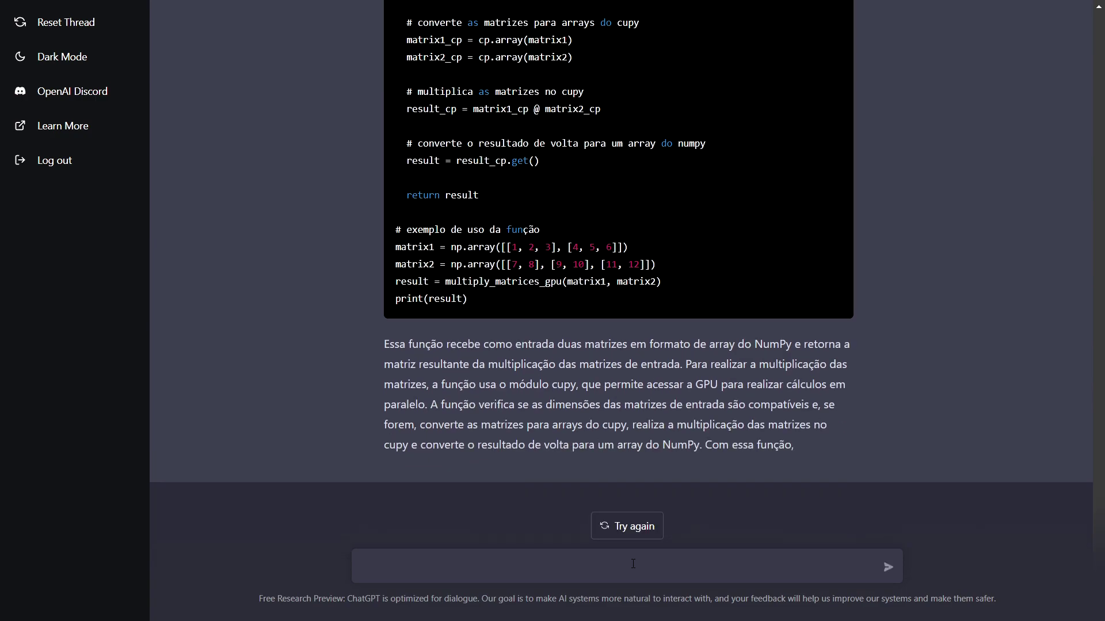
Step: Ask "fp8 funcionaria como um tipo de dado para machine learning assim como o int8?" and regenerate the answer
text(fp8 funcionaria como um formato)
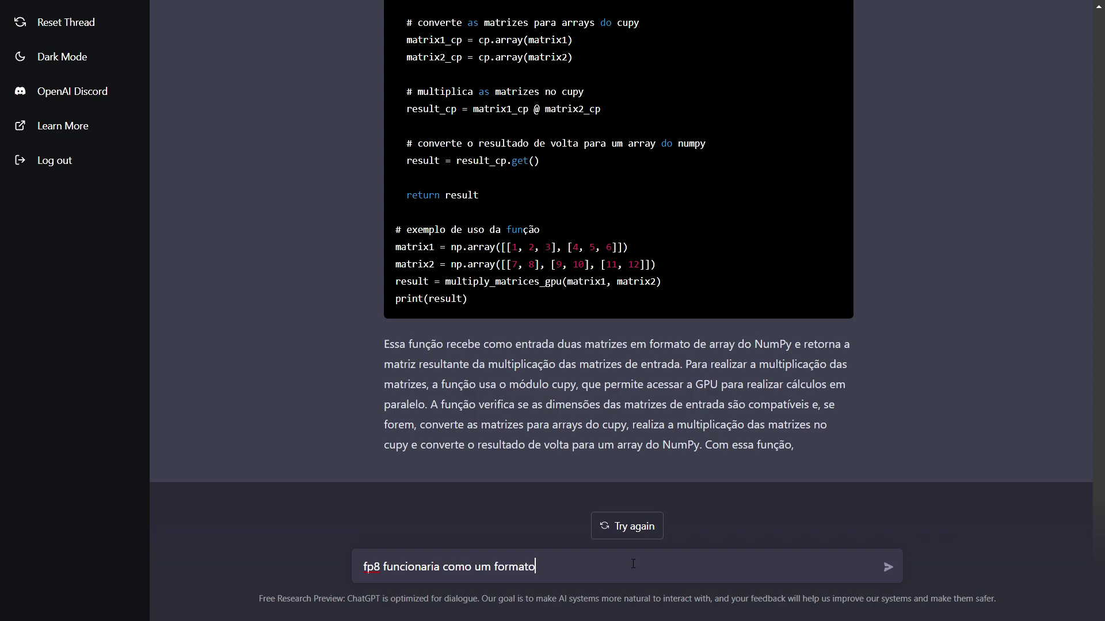
key(BackSpace)
key(BackSpace)
key(BackSpace)
key(BackSpace)
key(BackSpace)
key(BackSpace)
key(BackSpace)
text(tipo de dado para ma)
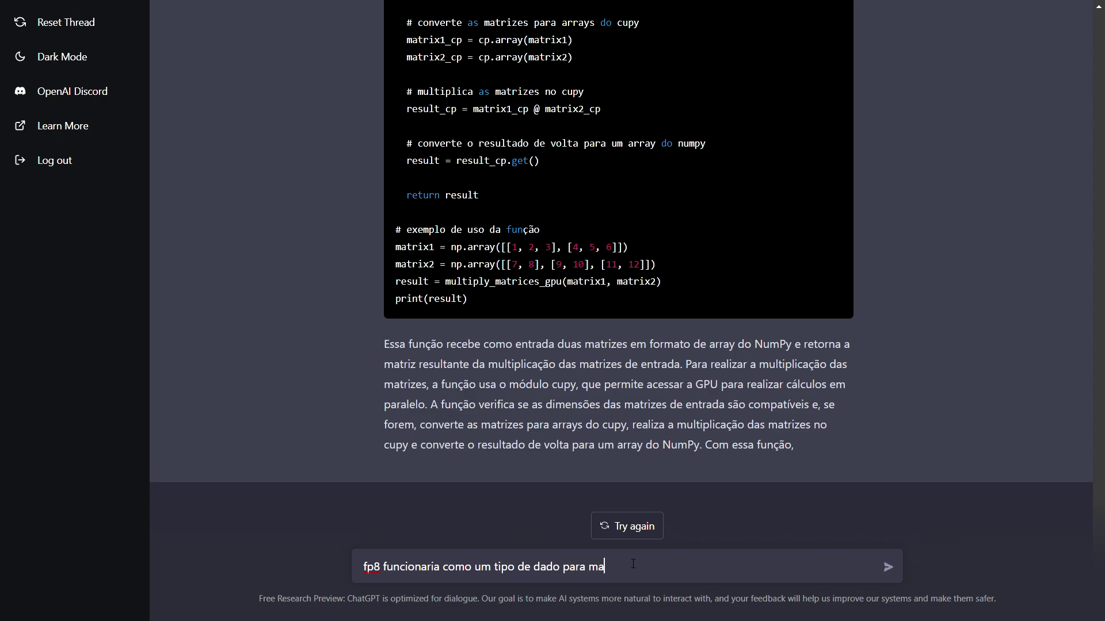
text(chine learnin)
text(g co)
key(BackSpace)
key(BackSpace)
text(assim )
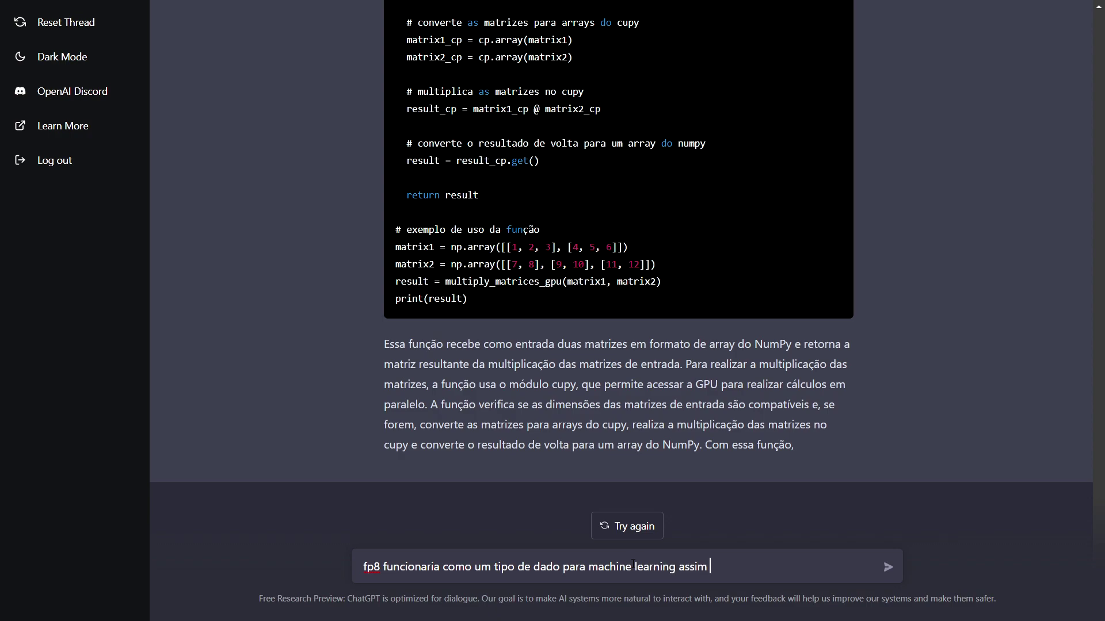
text(como o int8?)
key(Return)
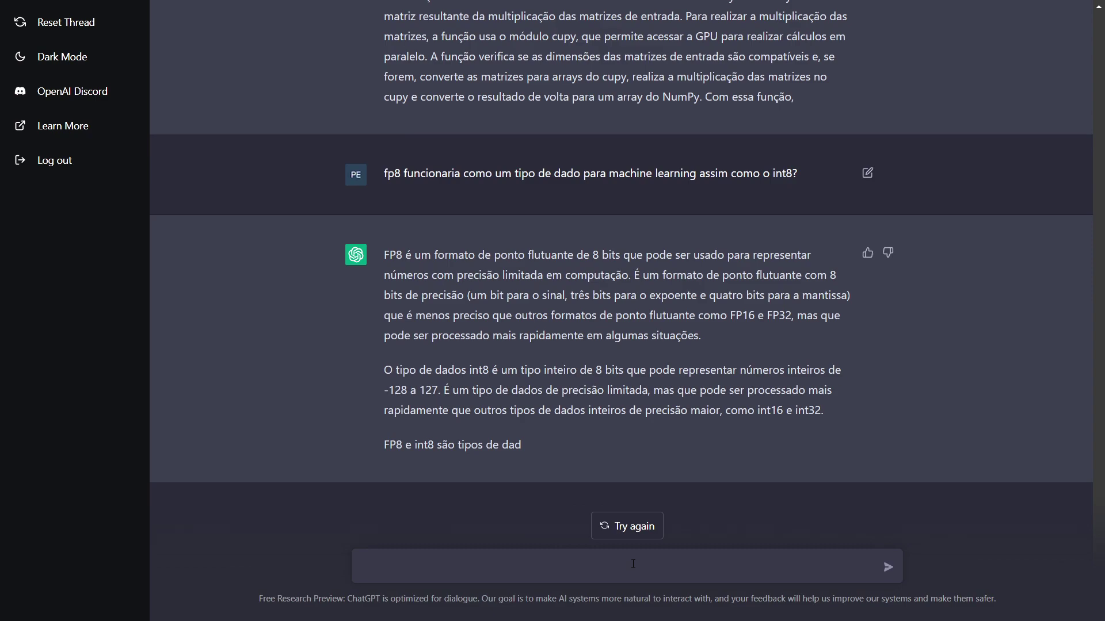
click(635, 530)
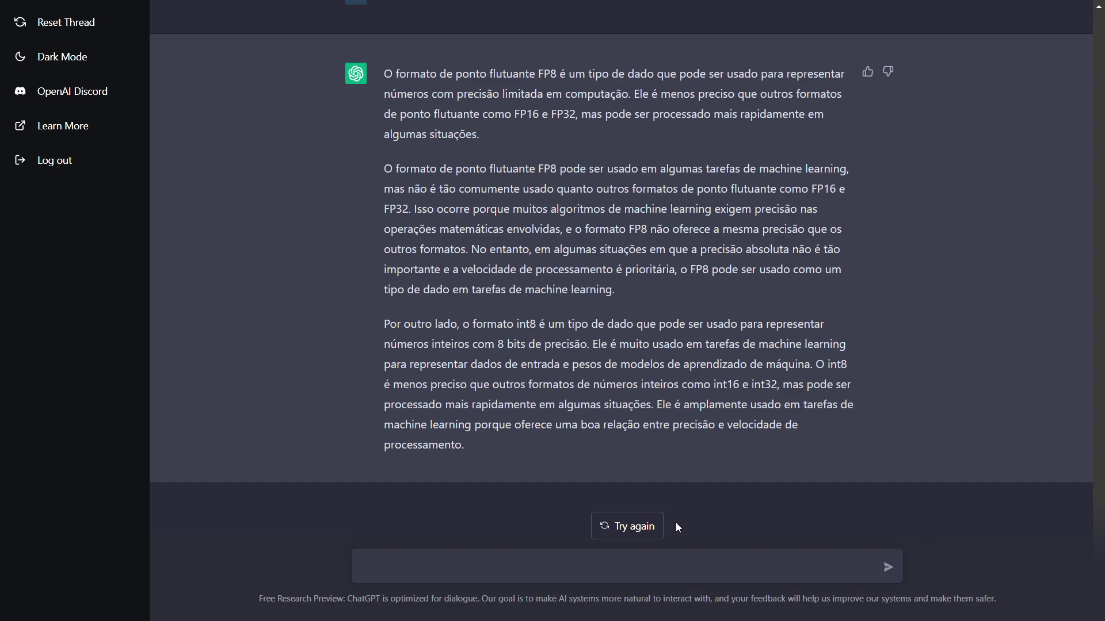
Step: Begin a new prompt with "crie um classe em python que emula fp8 usando o tipo de dado fp32, cada fp32 roda 4 fp8 sendo assim"
text(crie um classe em python qu)
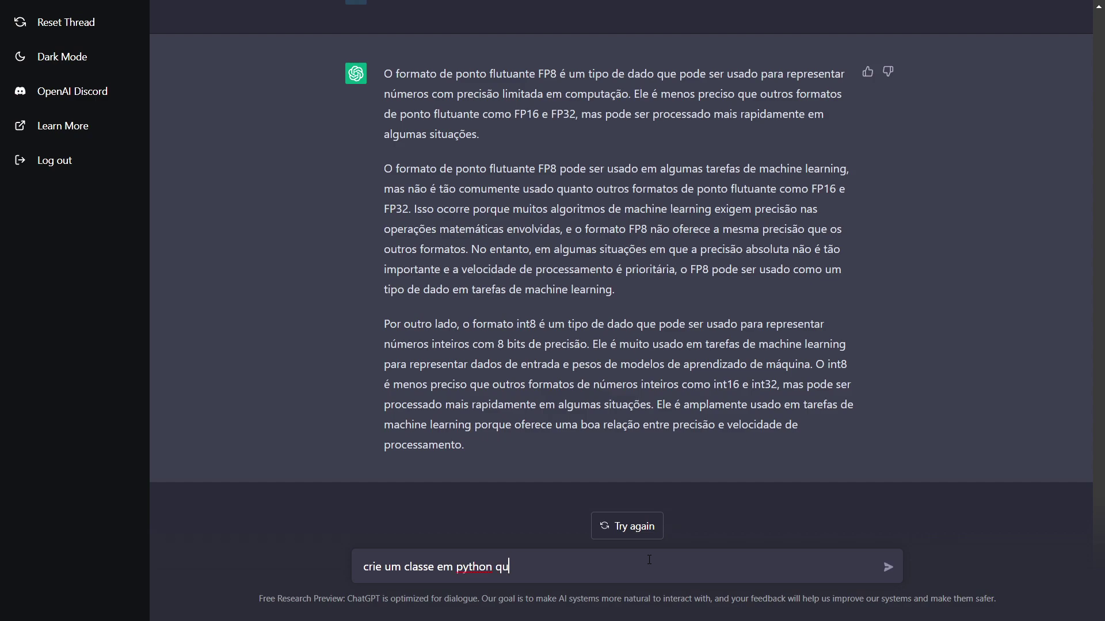
text(e emularfp8 usando o)
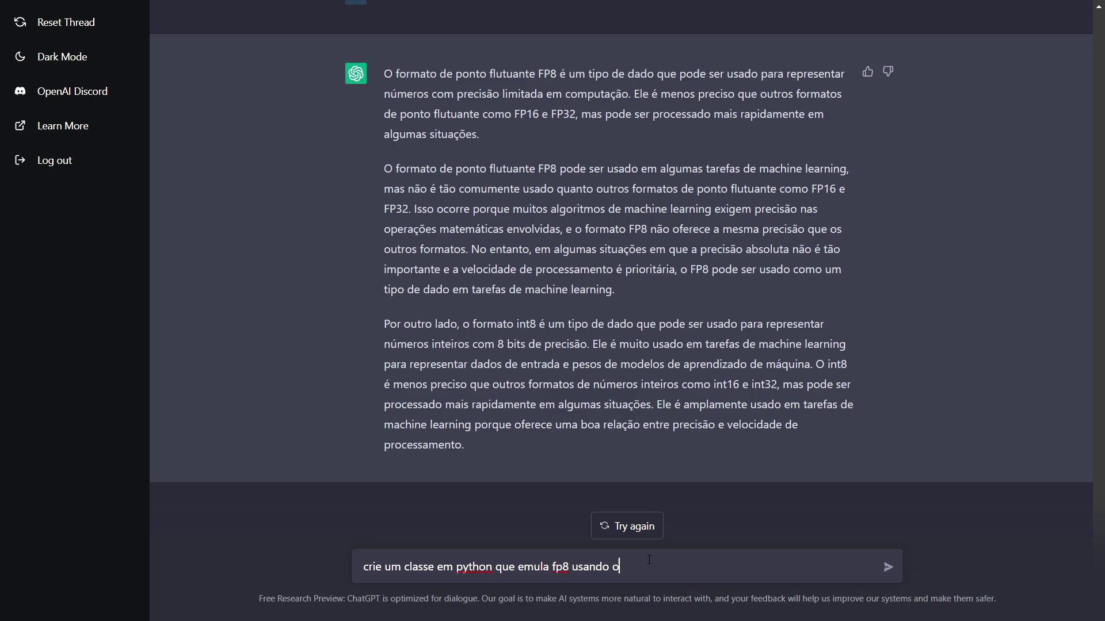
text( tipo de dao)
text(o fp32, cada fp)
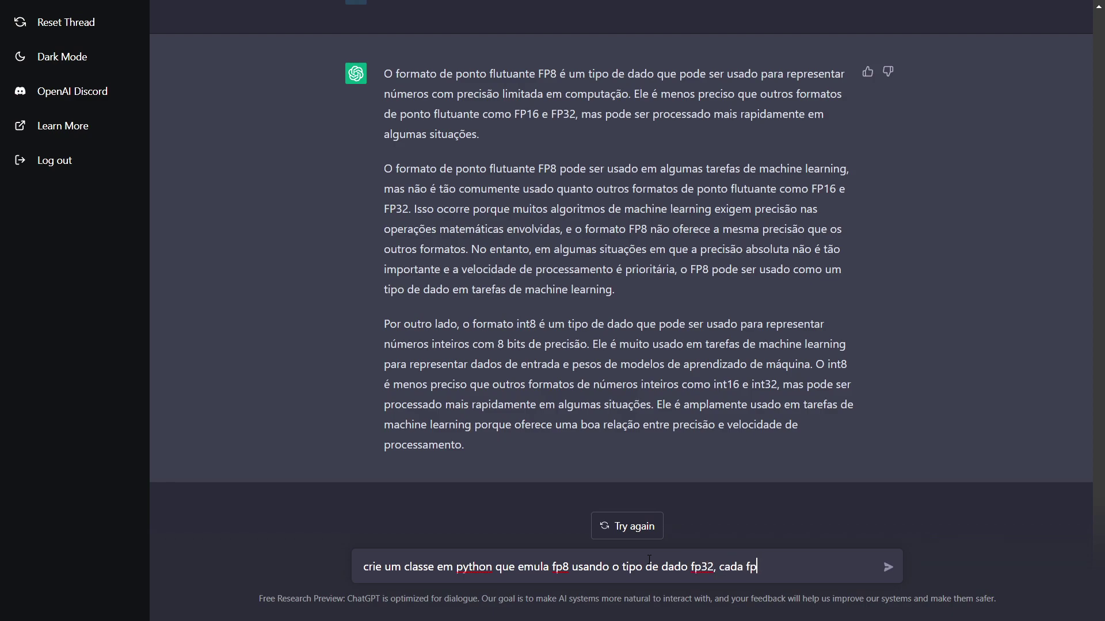
text(32 roda 4 fp8 sendo assim)
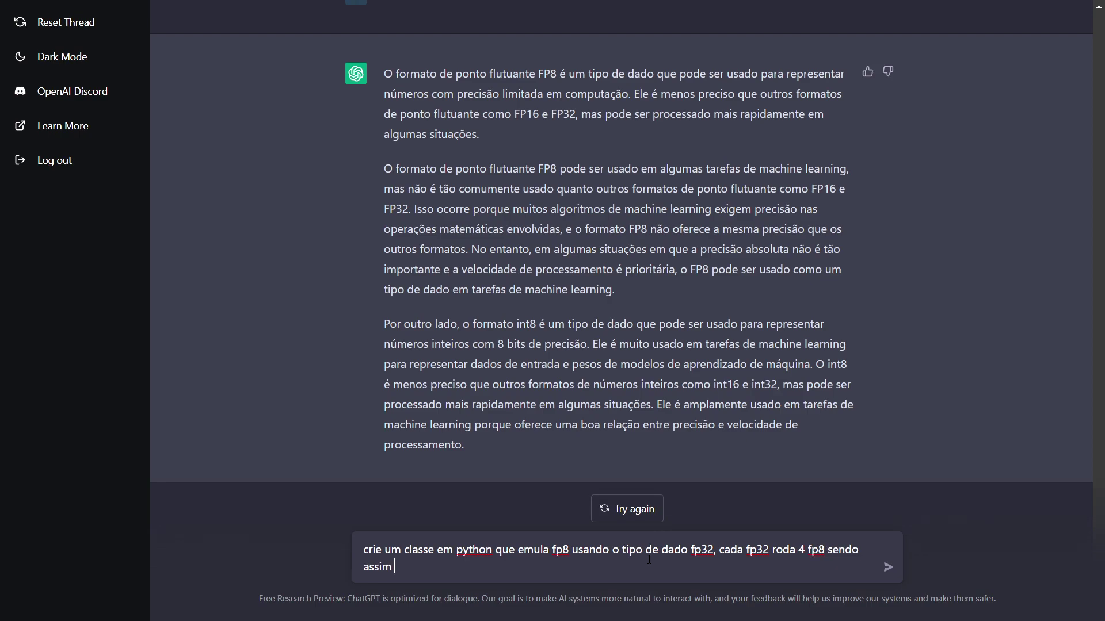
Step: Complete the prompt with "qual seria o código usando numpy como backend" and send it
text( qual seria o códi)
key(BackSpace)
key(BackSpace)
key(BackSpace)
key(BackSpace)
text(´ód)
key(BackSpace)
key(BackSpace)
text(ódigo us)
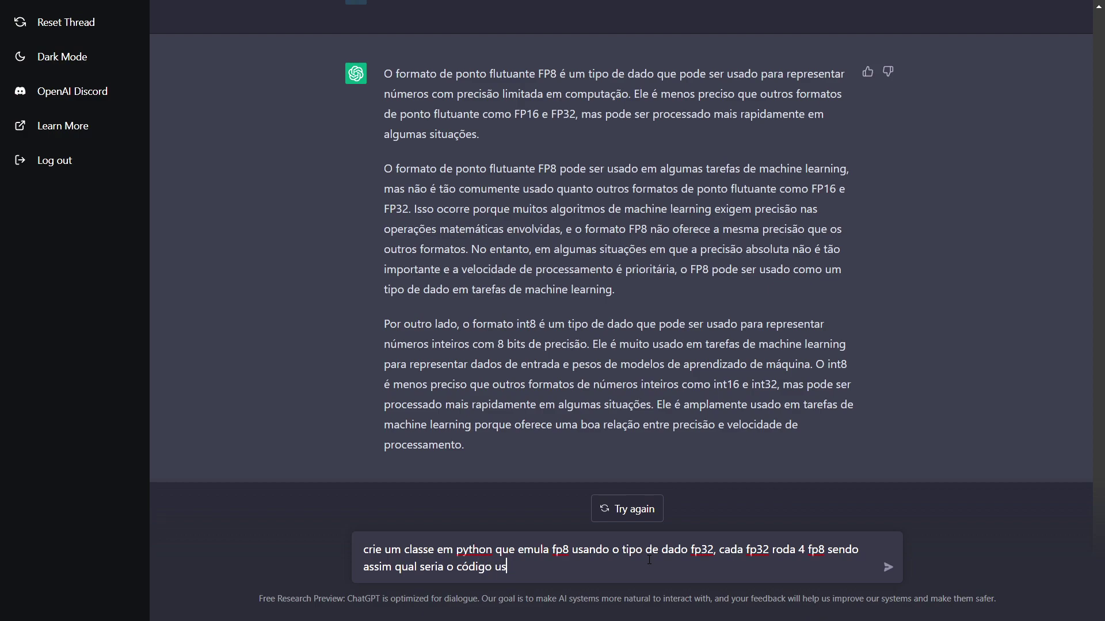
text(ando numpy como backed)
key(BackSpace)
text(nd)
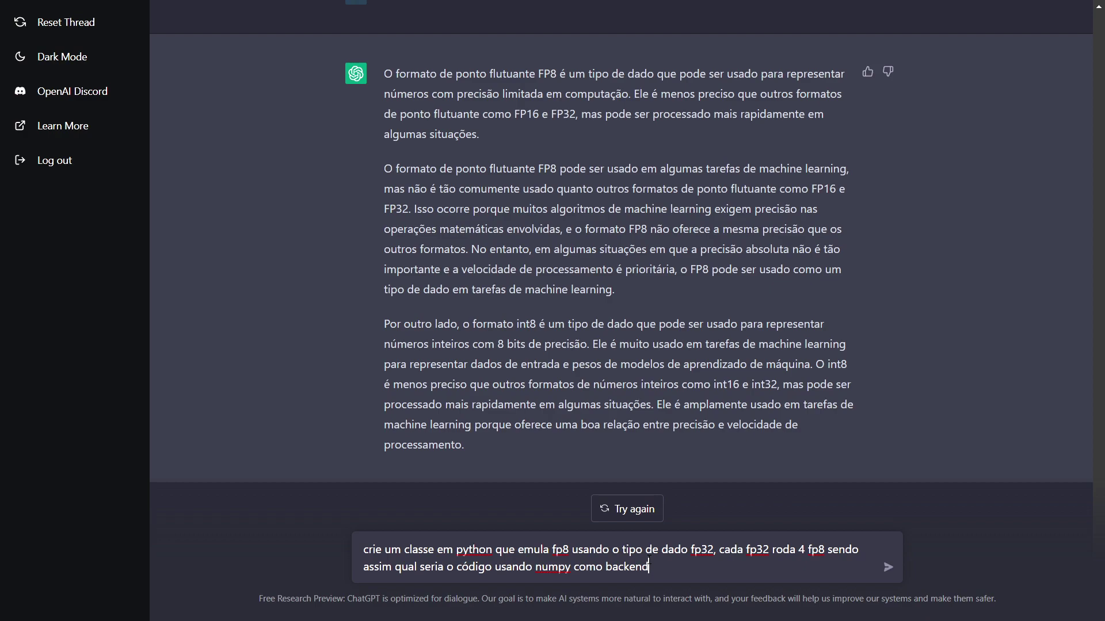
key(Return)
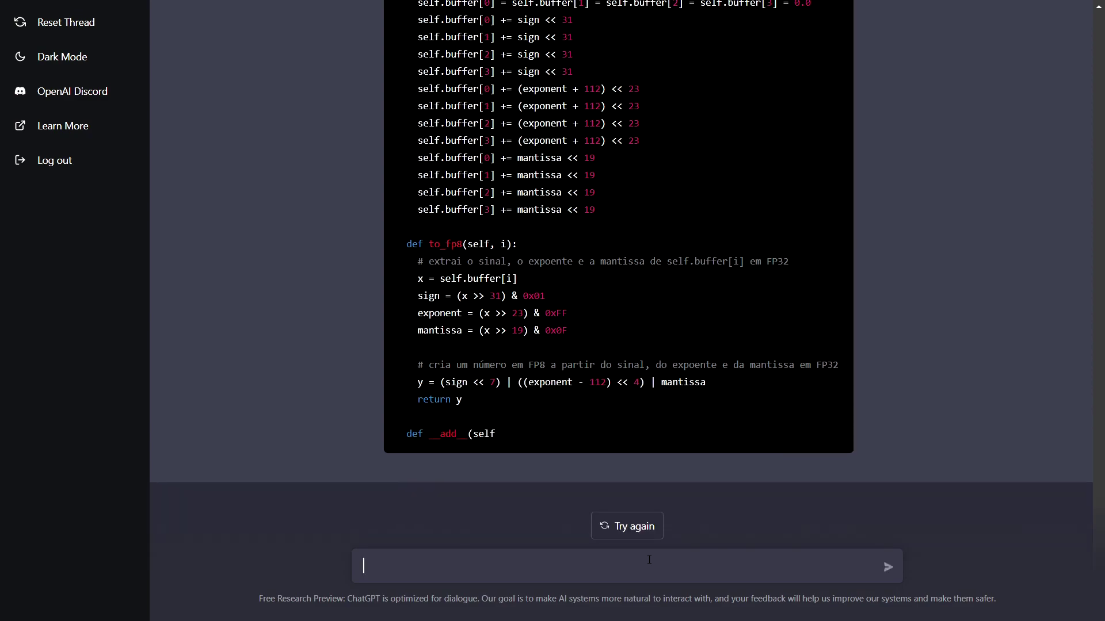
Step: Examine the generated FP8Emulator class, including its constructor and the from_fp8 and to_fp8 methods
scroll(658, 361, up, 3)
drag(397, 175, 496, 236)
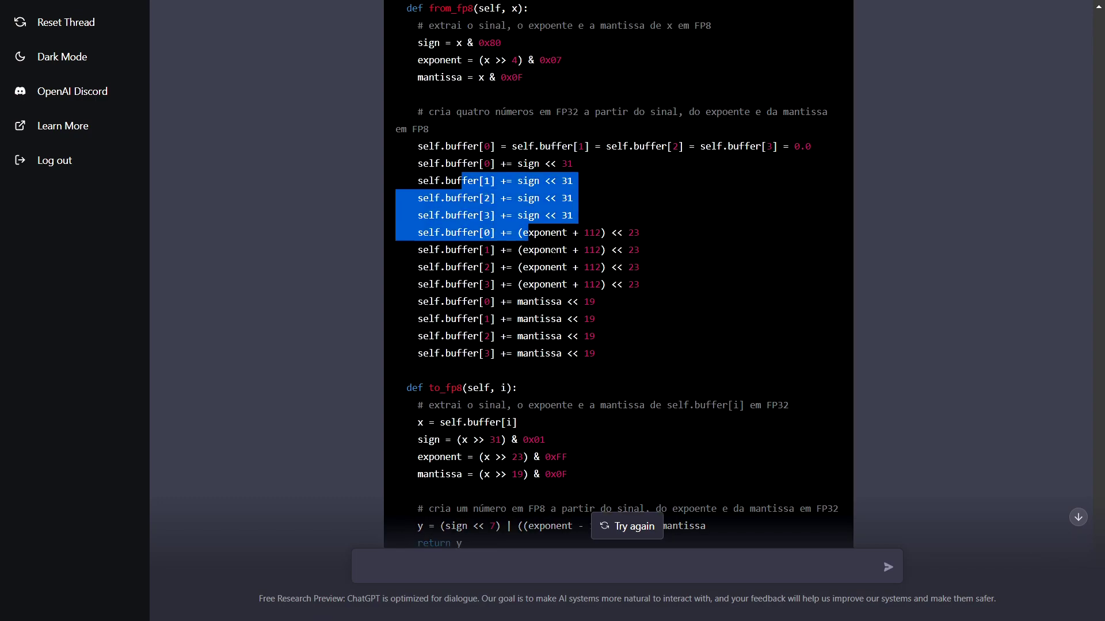
click(723, 374)
scroll(723, 380, up, 5)
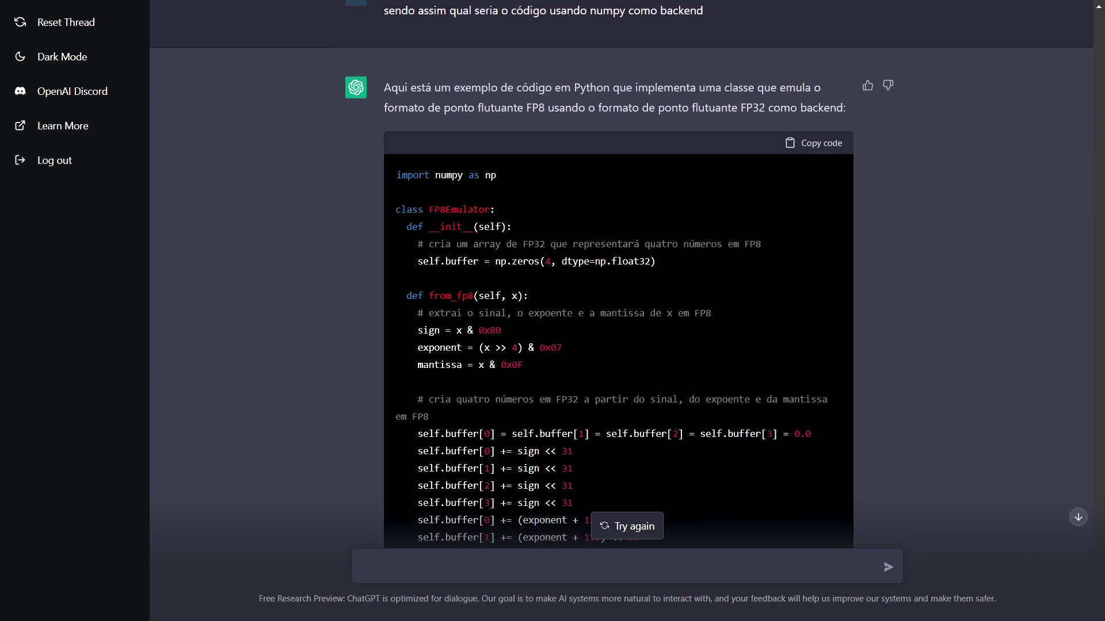
scroll(701, 398, down, 8)
drag(410, 250, 632, 398)
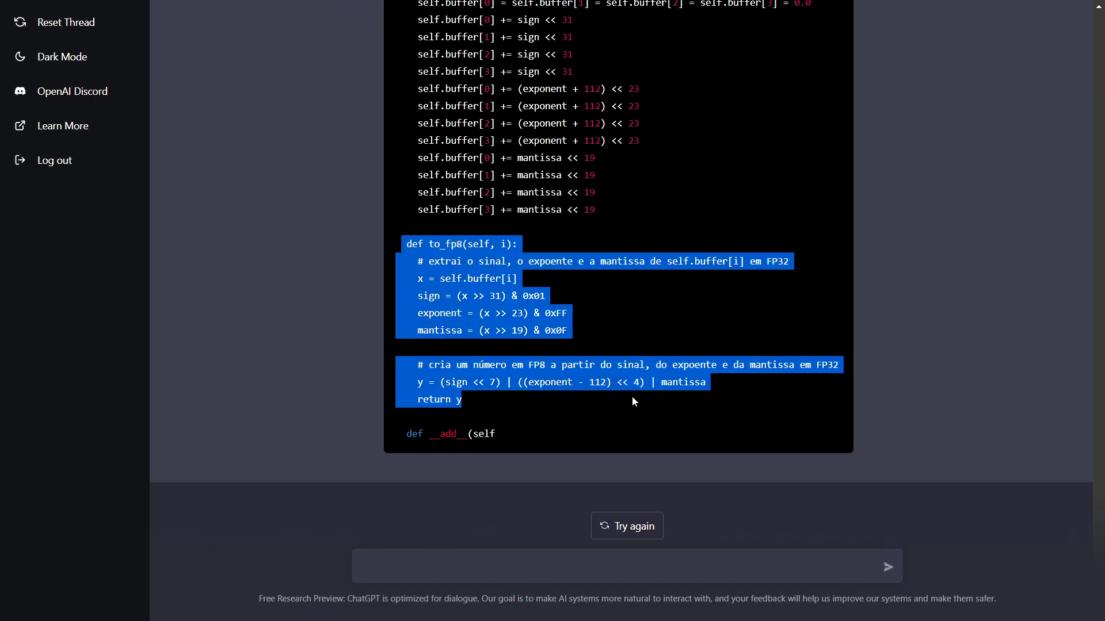
click(638, 399)
scroll(637, 396, up, 9)
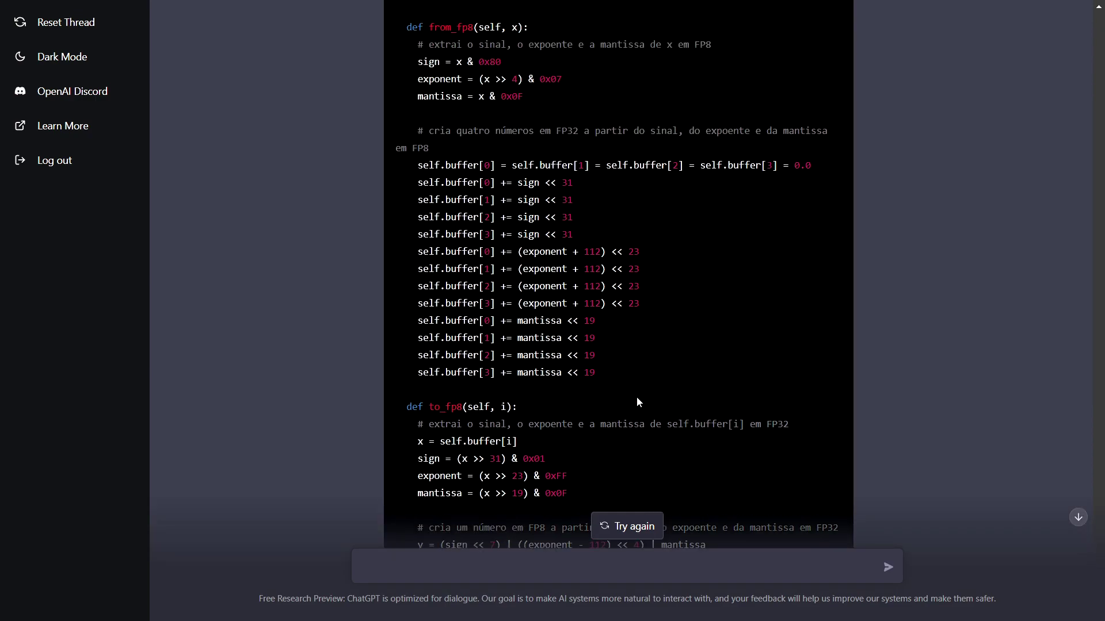
drag(461, 282, 462, 299)
click(746, 429)
scroll(745, 430, up, 2)
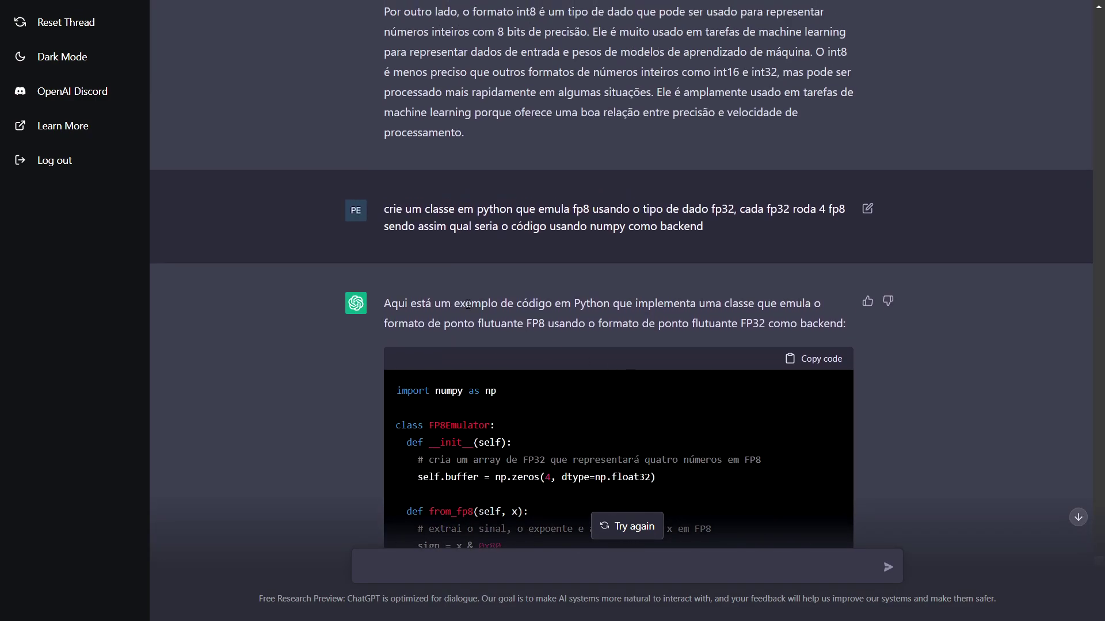
scroll(717, 355, down, 3)
drag(397, 206, 496, 278)
click(589, 359)
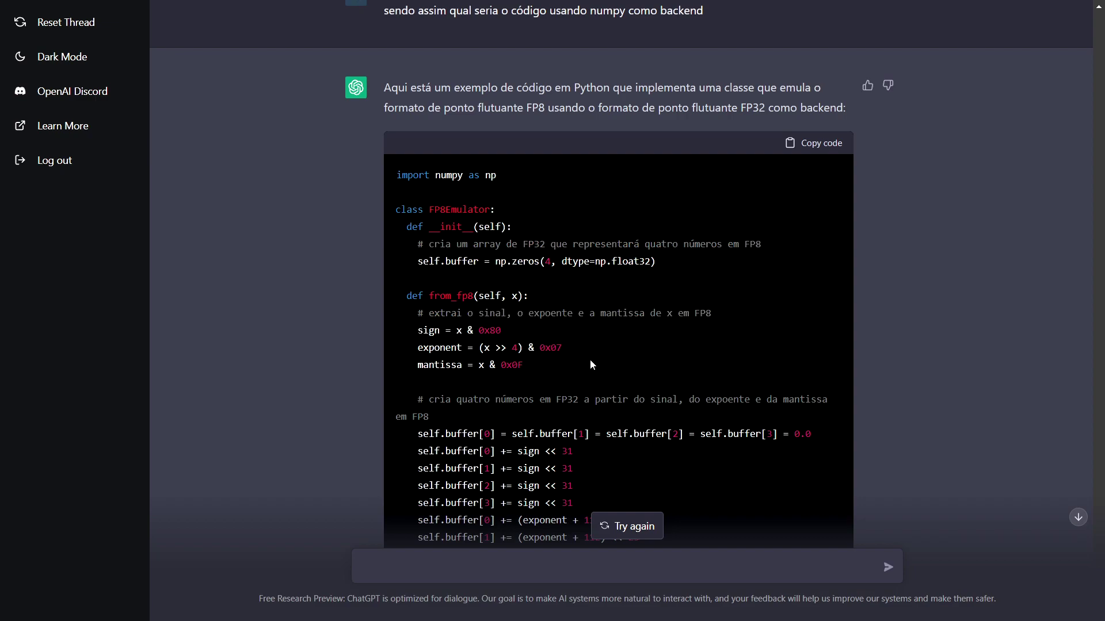
drag(589, 359, 515, 296)
click(459, 224)
scroll(698, 400, down, 8)
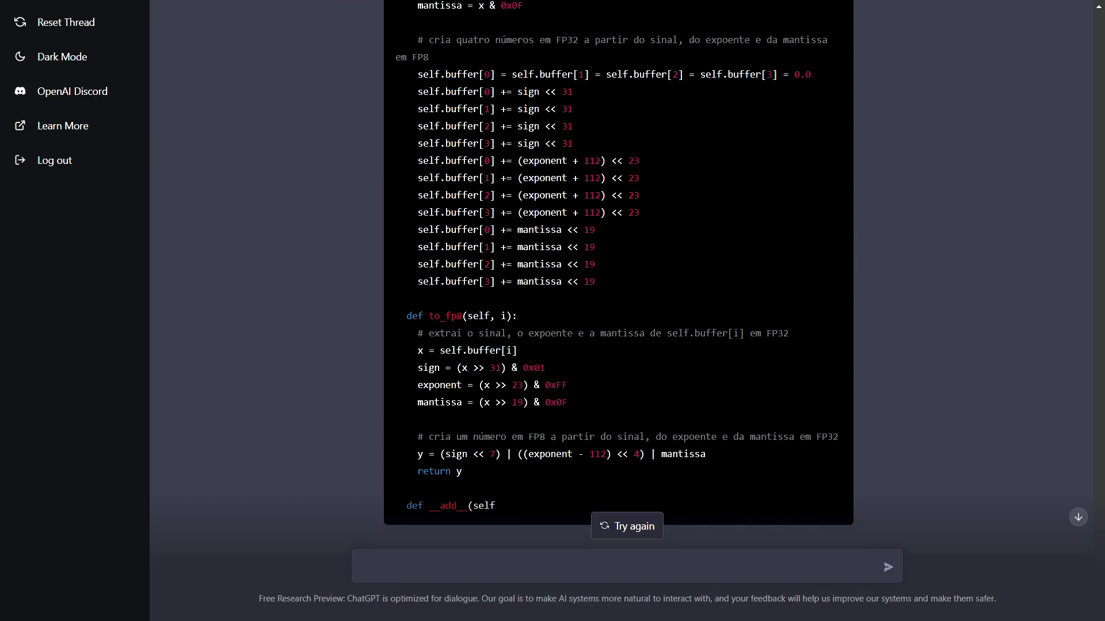
drag(397, 360, 740, 457)
click(670, 430)
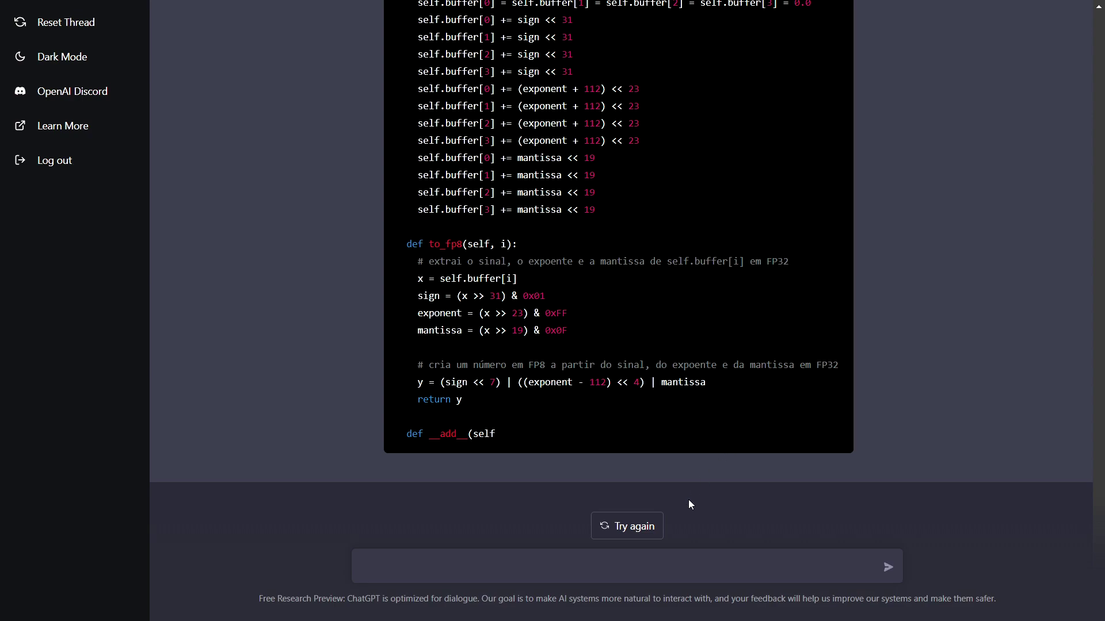
Step: Send the prompt "crie um rede neural em python que usa logic gates como forward pass ao invés de multiplicação"
click(660, 559)
text(crie um rede neural em python que usa)
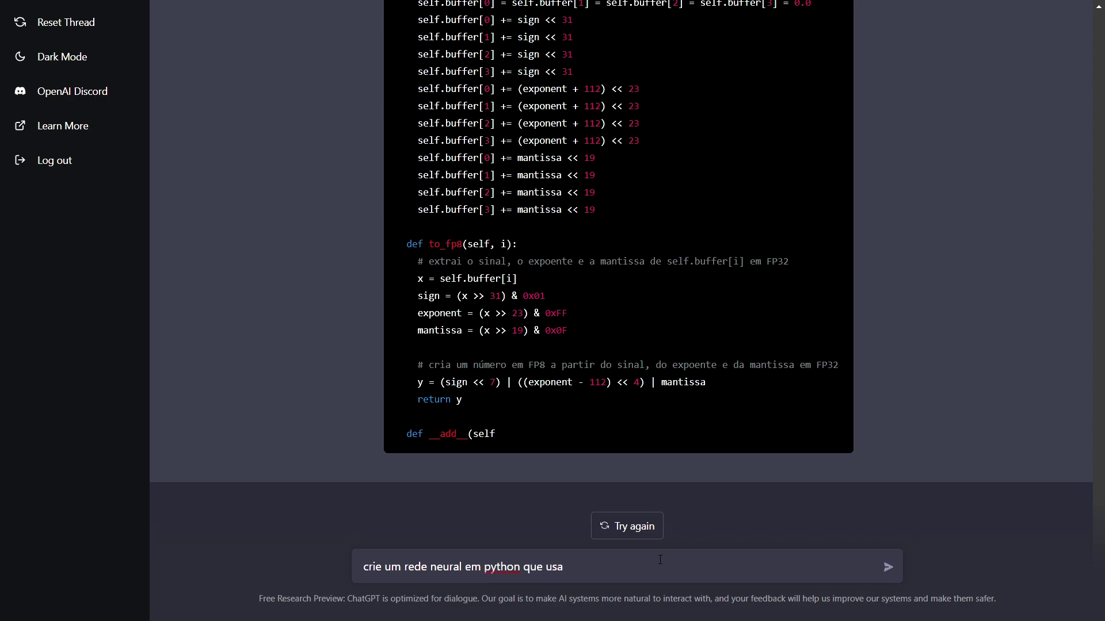
text( logic gates como forw)
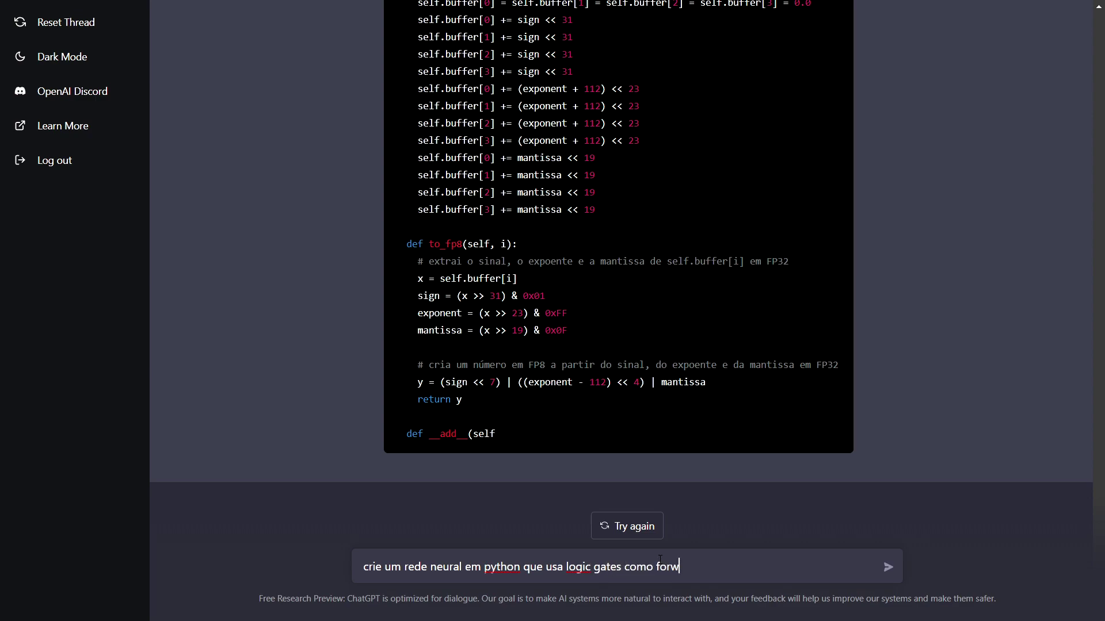
text(ard pass ao in)
text(vés de)
text(multiok)
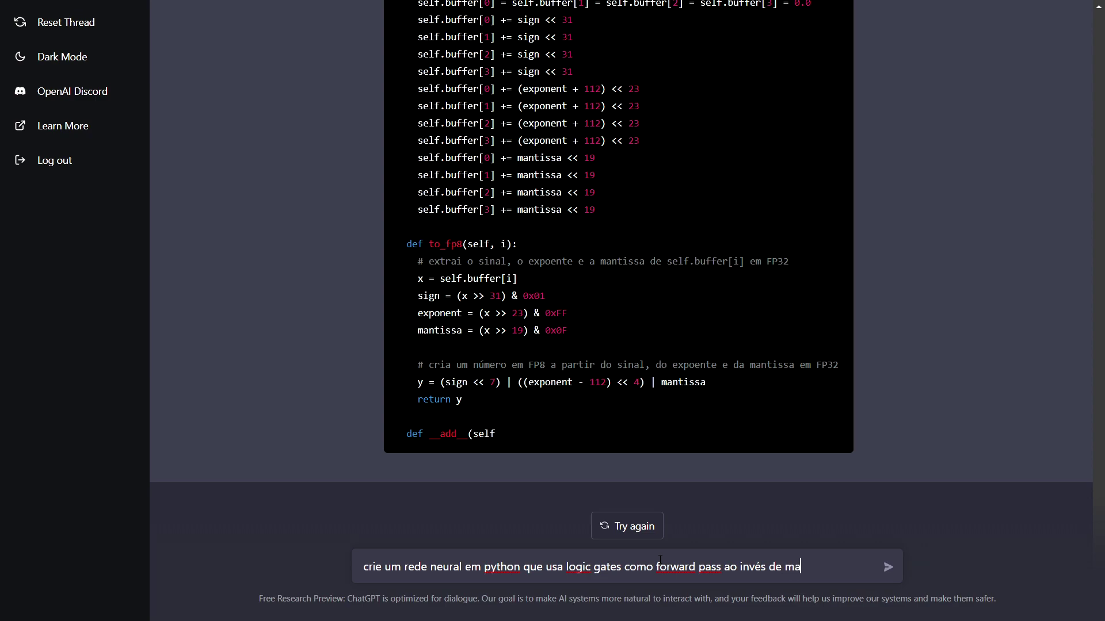
key(BackSpace)
key(BackSpace)
text(plicação)
key(Return)
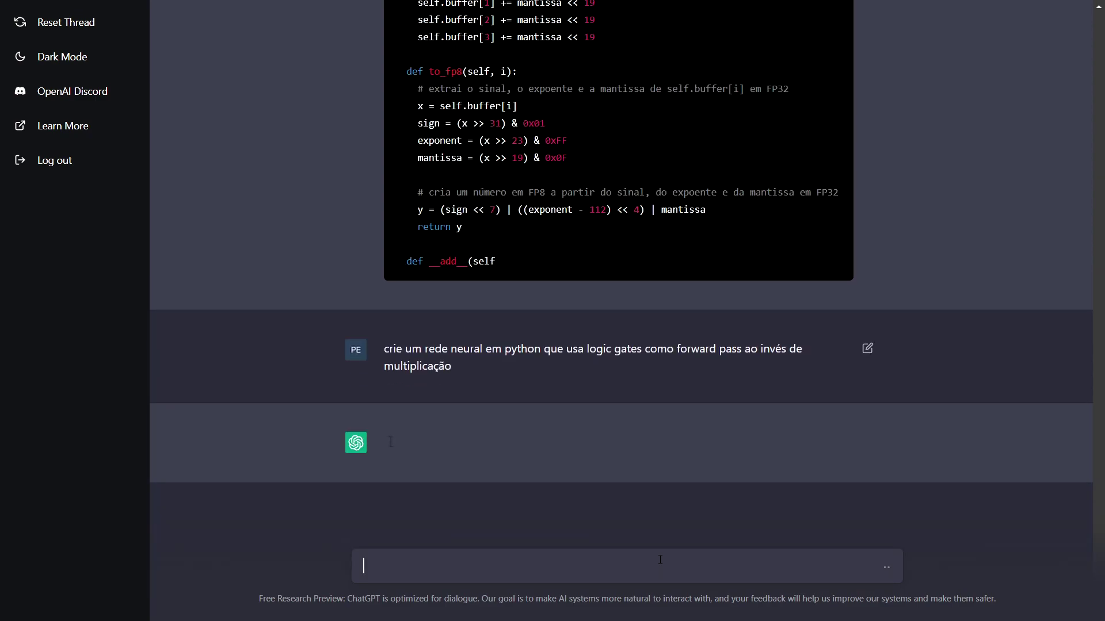